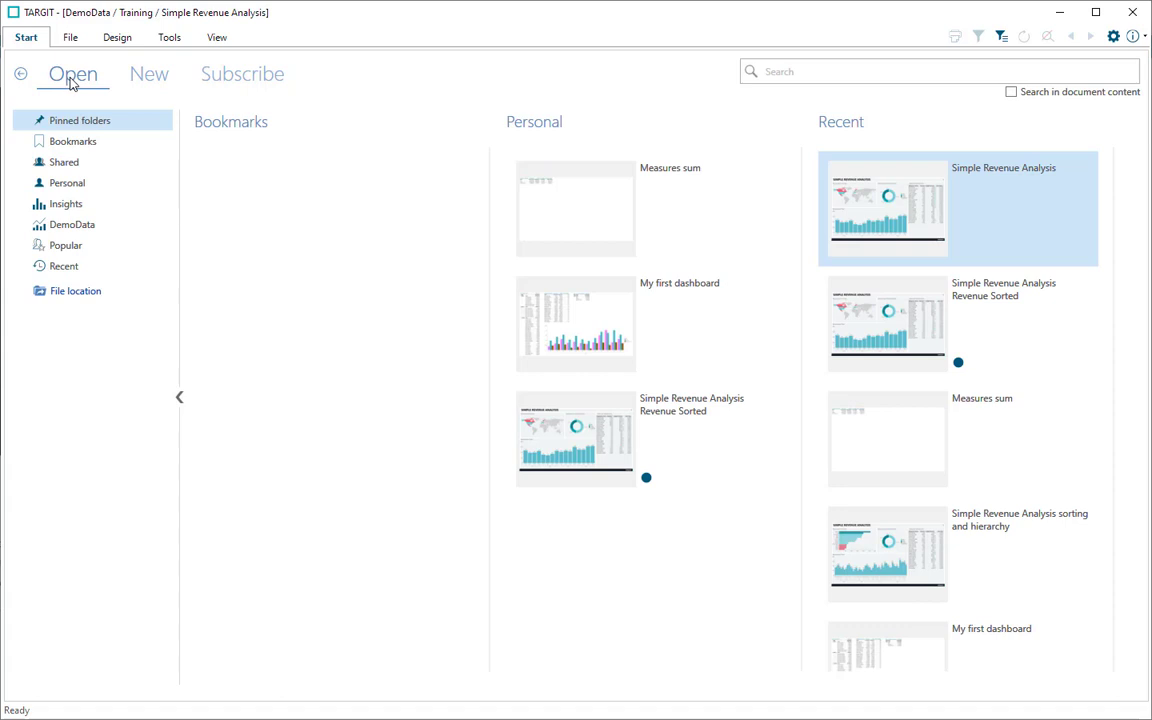
Step: Create a new blank dashboard and review its page settings, accepting them without changes
{"action": "left_click", "coordinate": [146, 82]}
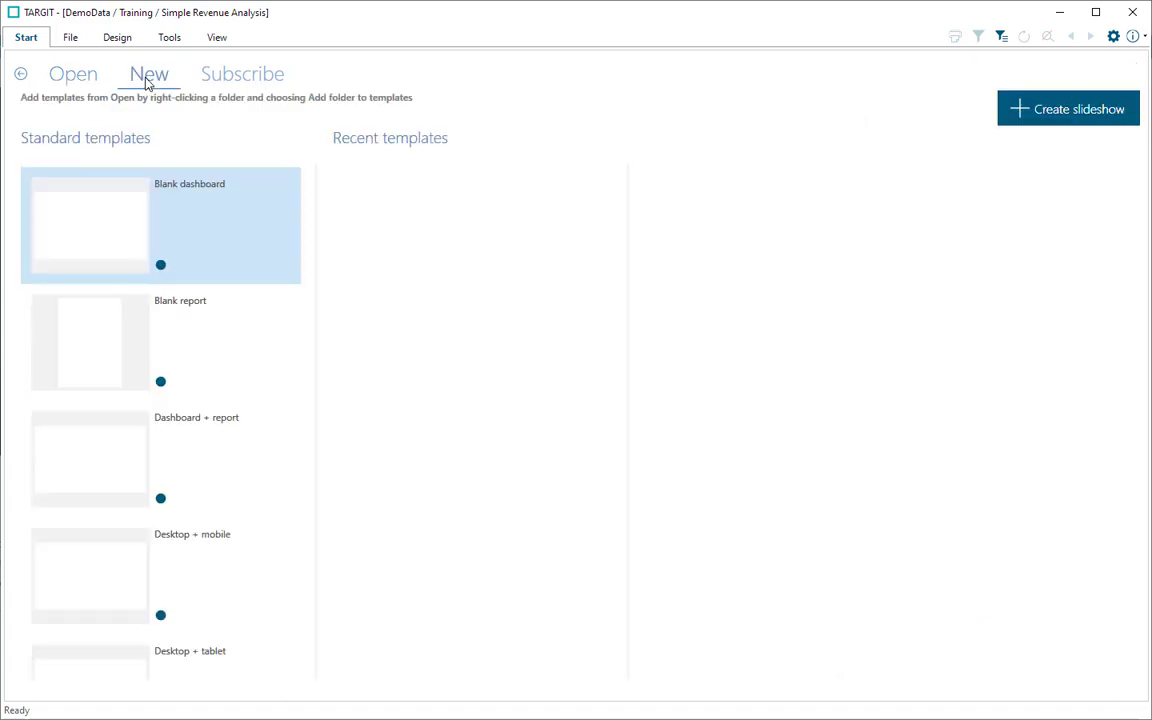
{"action": "left_click", "coordinate": [107, 222]}
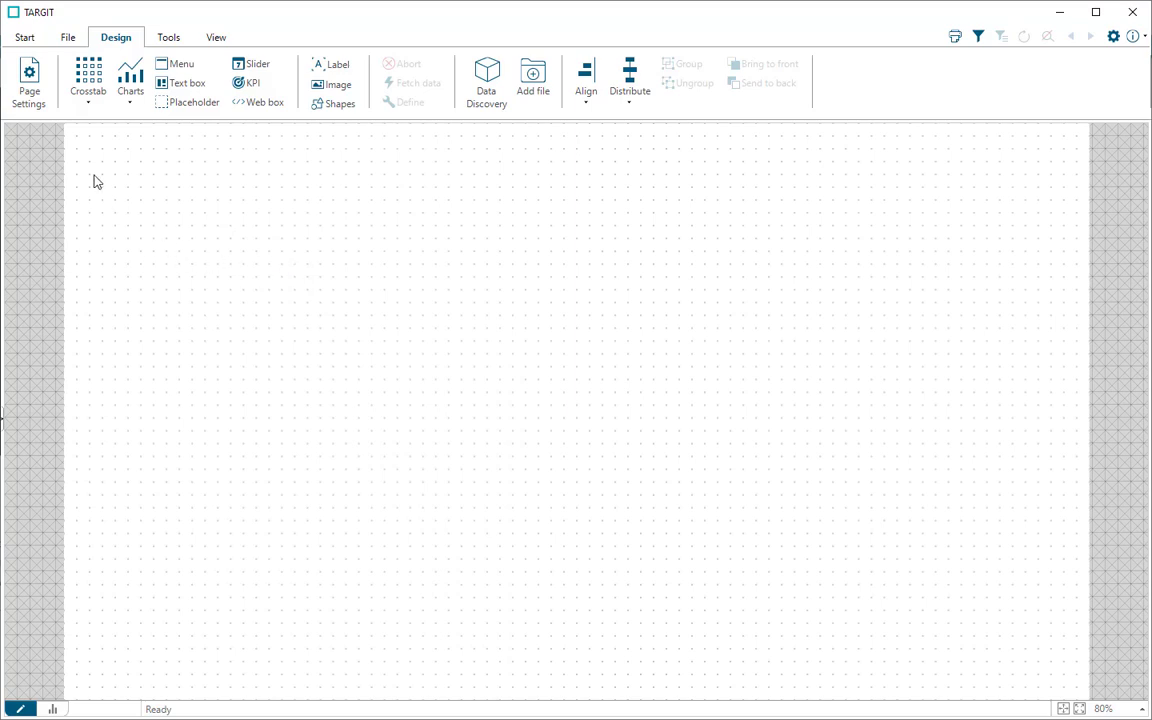
{"action": "left_click", "coordinate": [29, 92]}
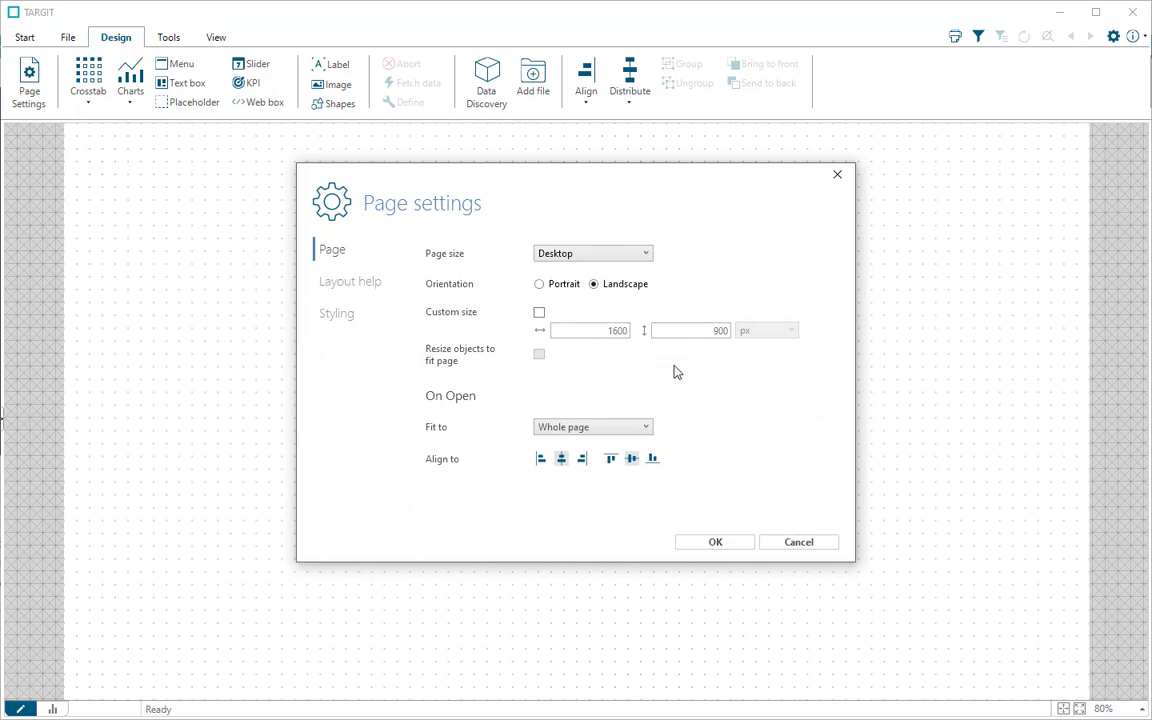
{"action": "left_click", "coordinate": [720, 543]}
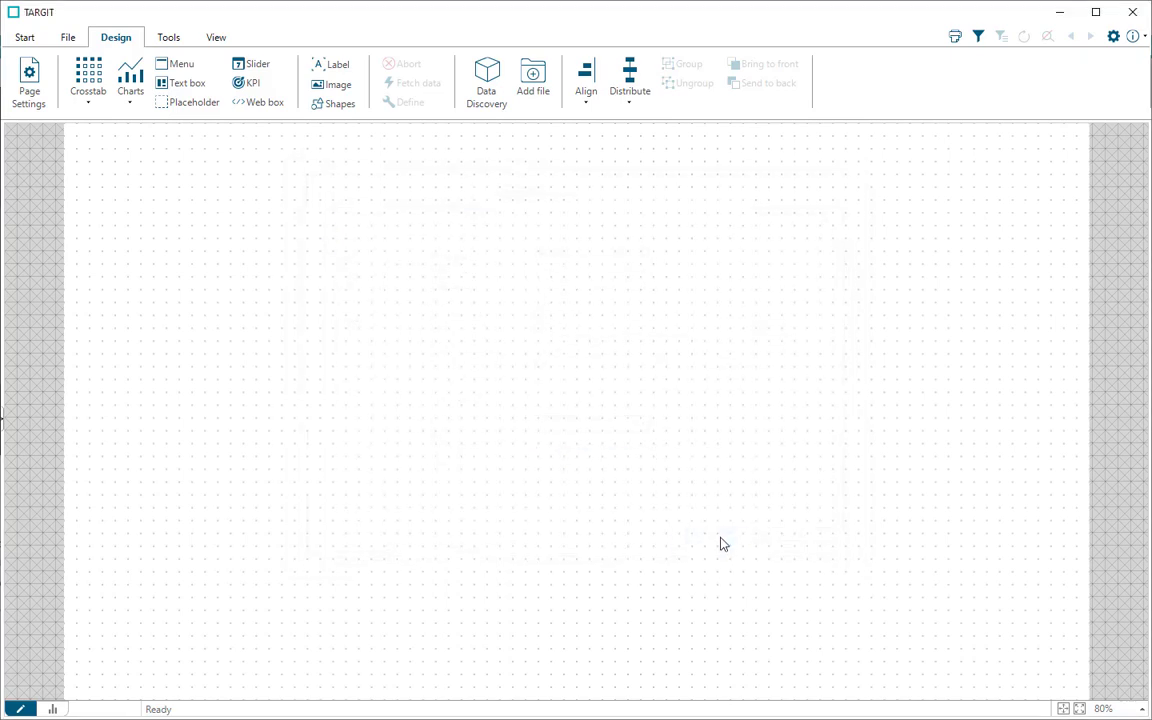
Step: Insert a crosstab, switch its source data to the Production cube, and return to the Sales cube
{"action": "left_click", "coordinate": [93, 88]}
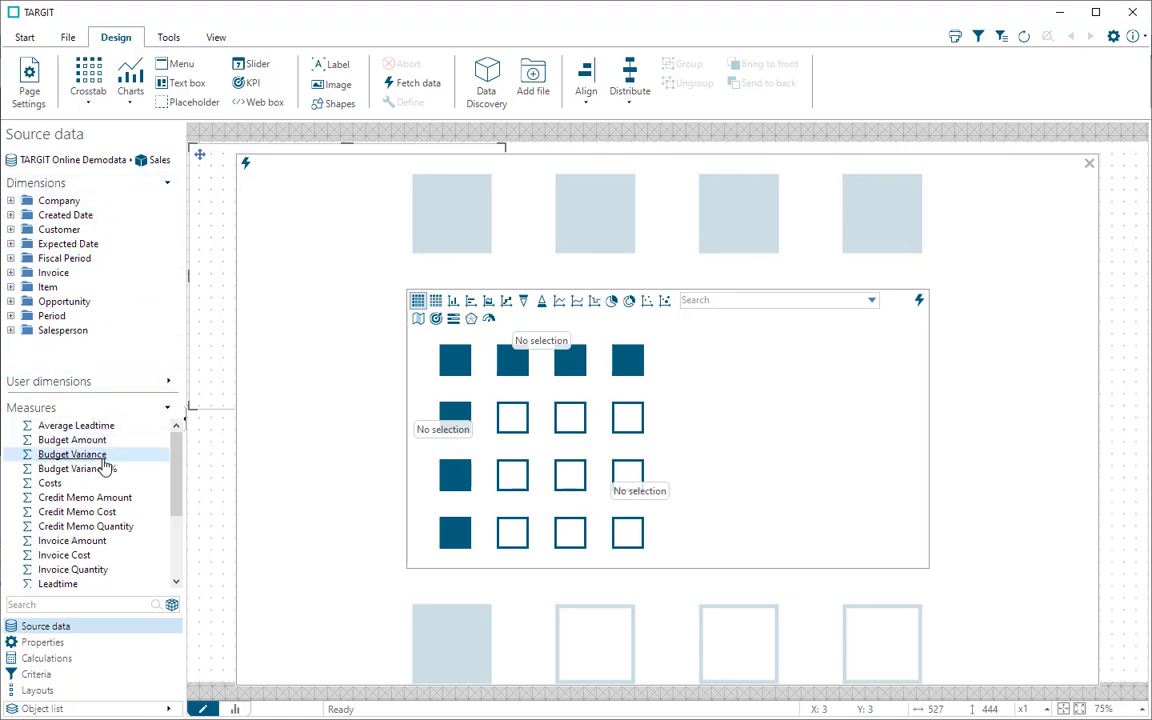
{"action": "left_click", "coordinate": [157, 161]}
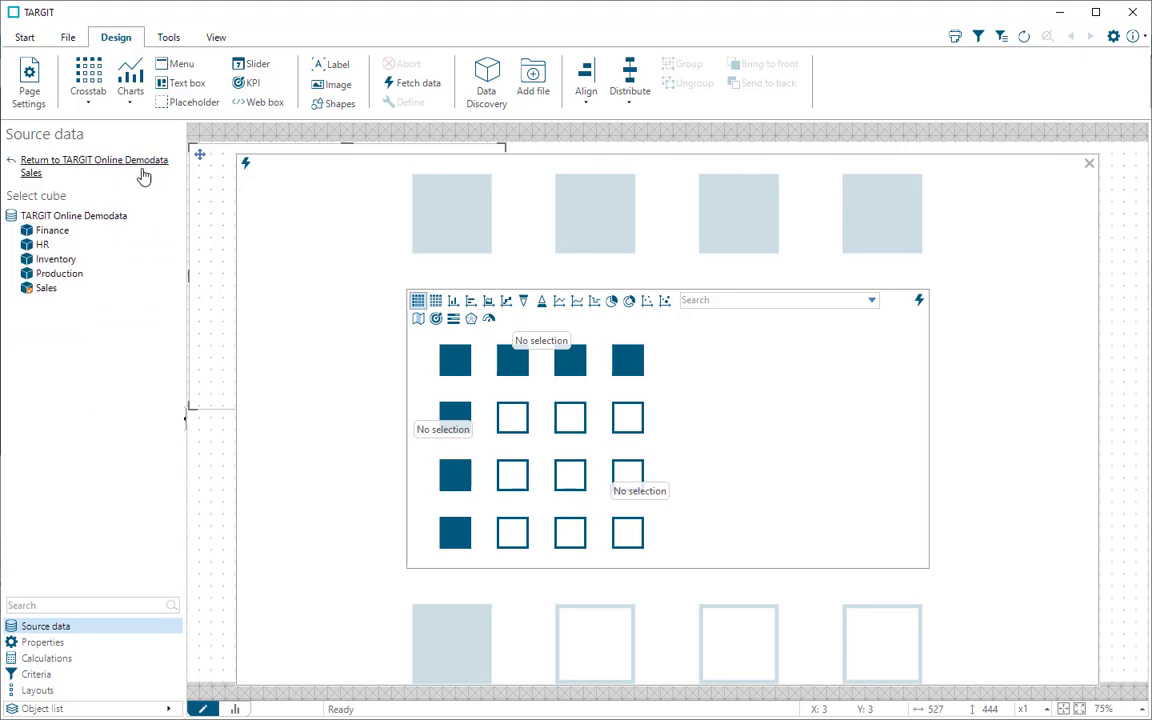
{"action": "left_click", "coordinate": [60, 274]}
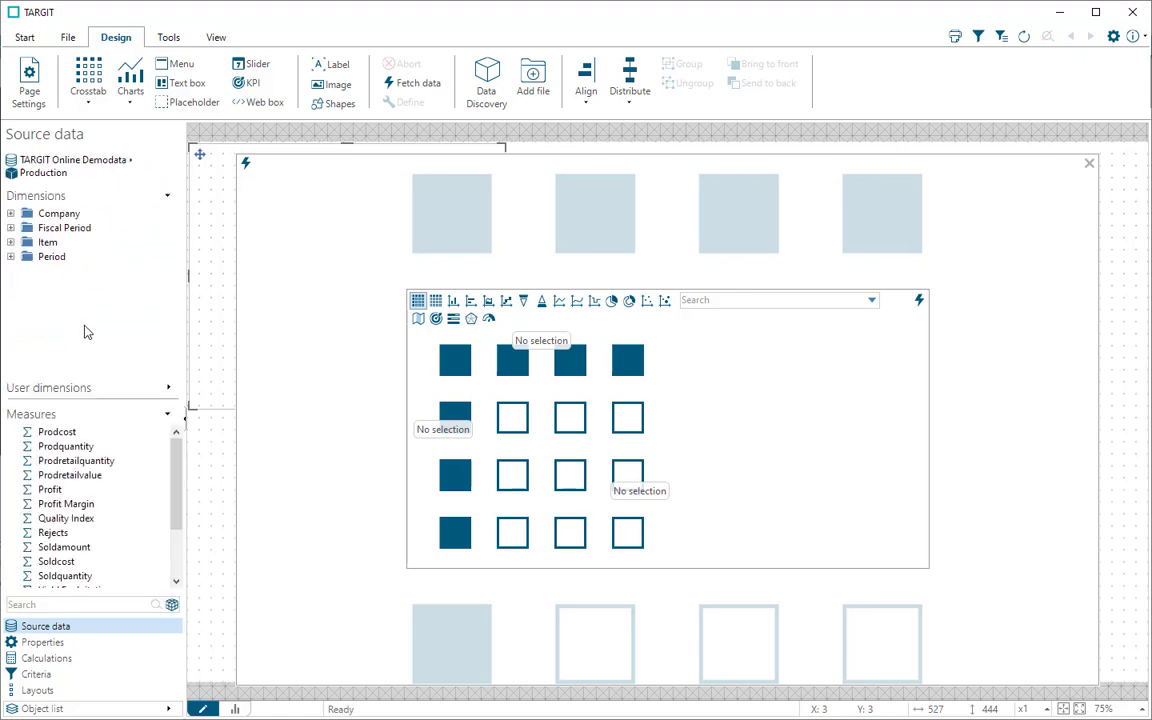
{"action": "left_click", "coordinate": [45, 173]}
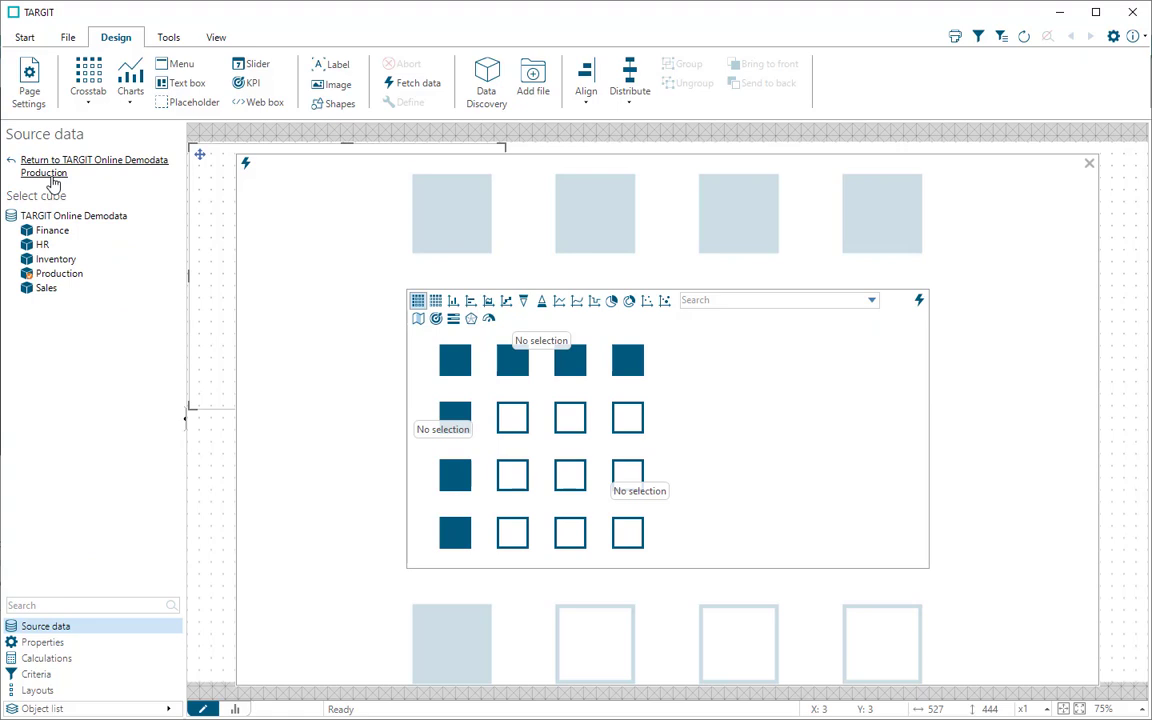
{"action": "left_click", "coordinate": [47, 289]}
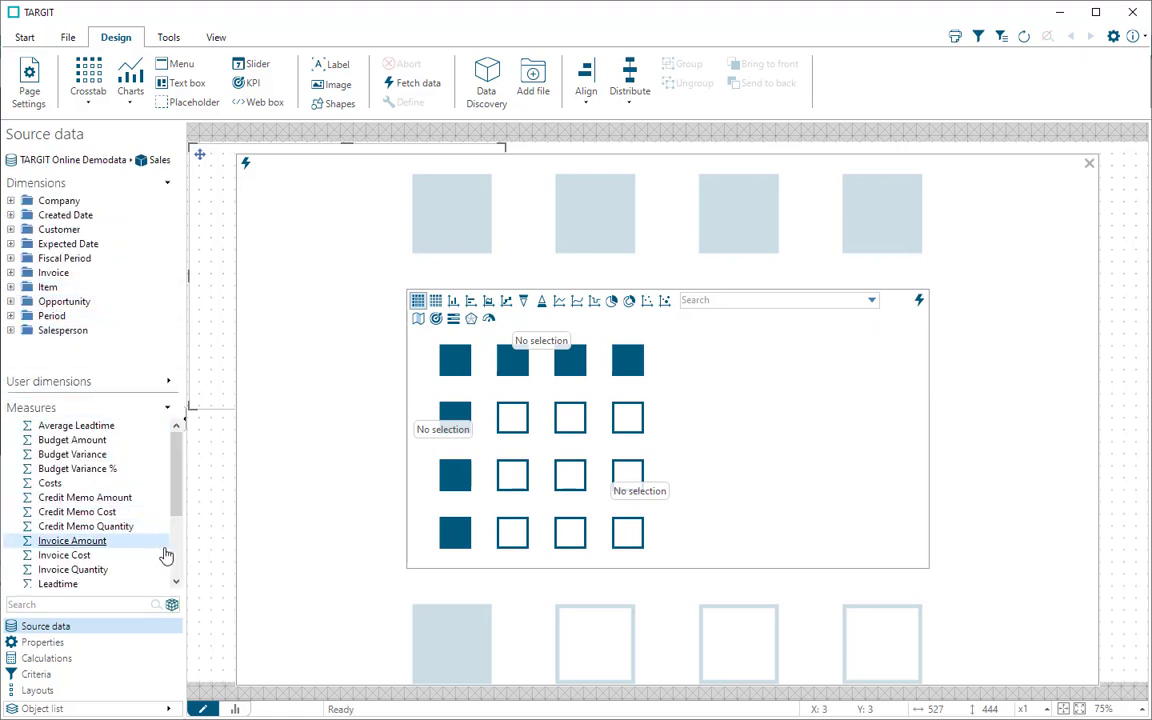
Step: Define the crosstab with the No of Sales measure and Salesperson Name as rows, and fetch its data
{"action": "left_click", "coordinate": [175, 550]}
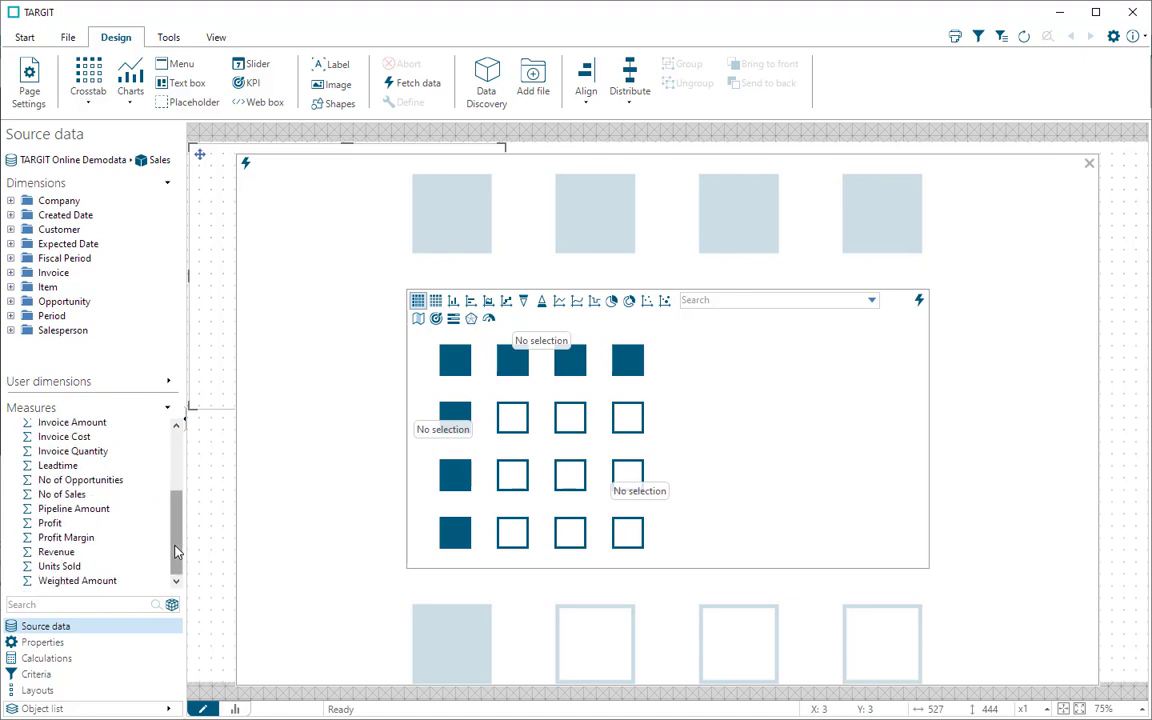
{"action": "double_click", "coordinate": [62, 495]}
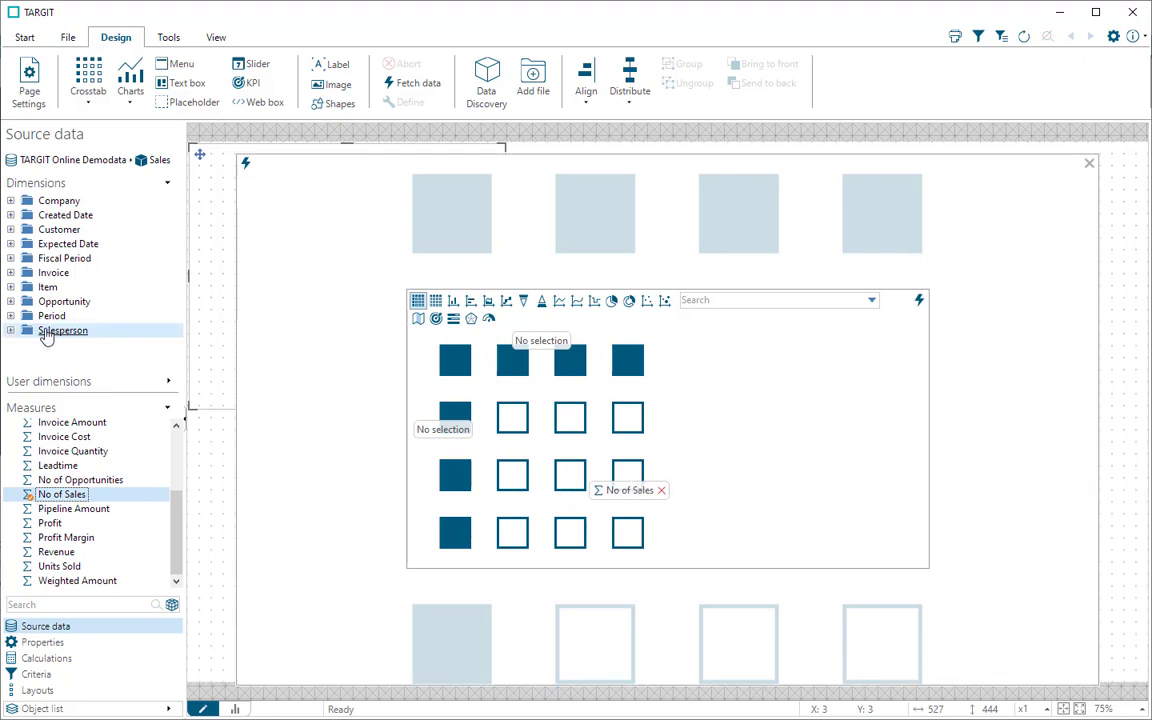
{"action": "left_click", "coordinate": [10, 330]}
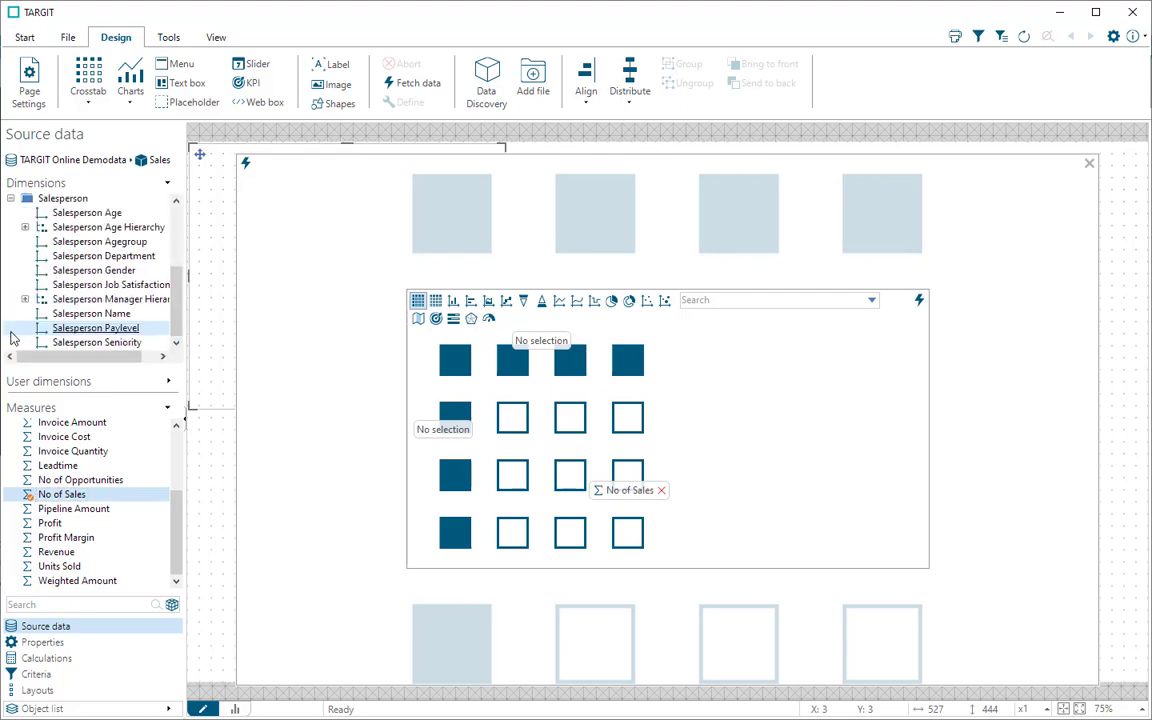
{"action": "double_click", "coordinate": [111, 316]}
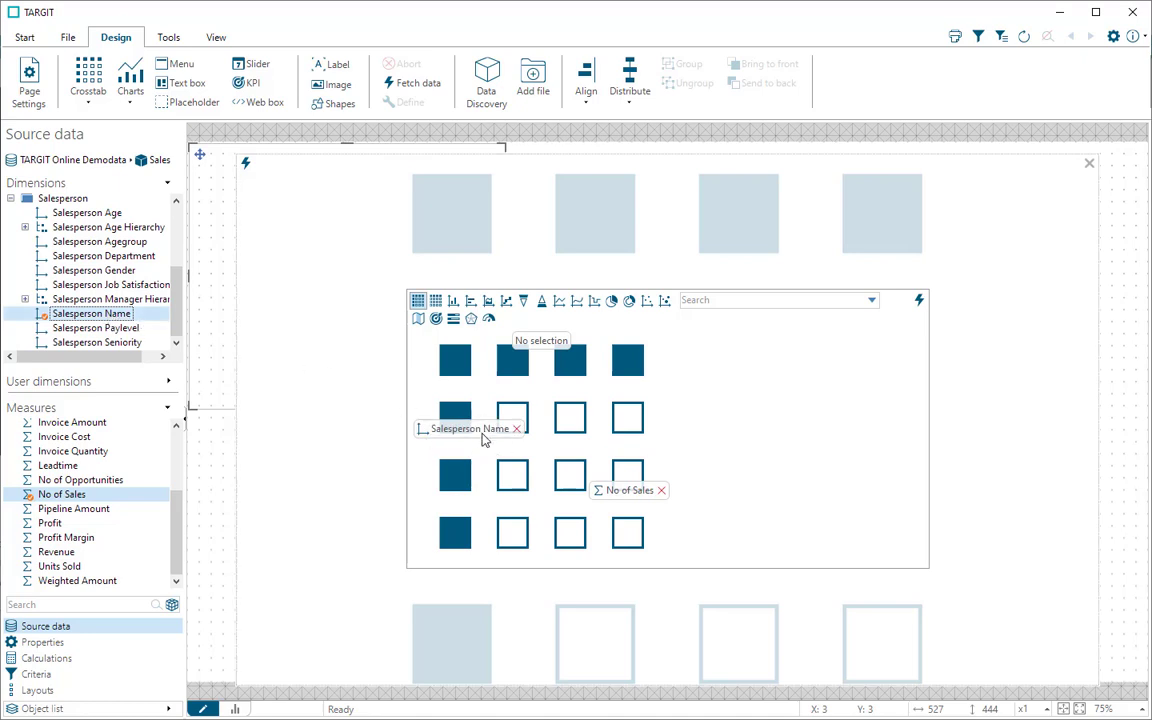
{"action": "left_click", "coordinate": [247, 167]}
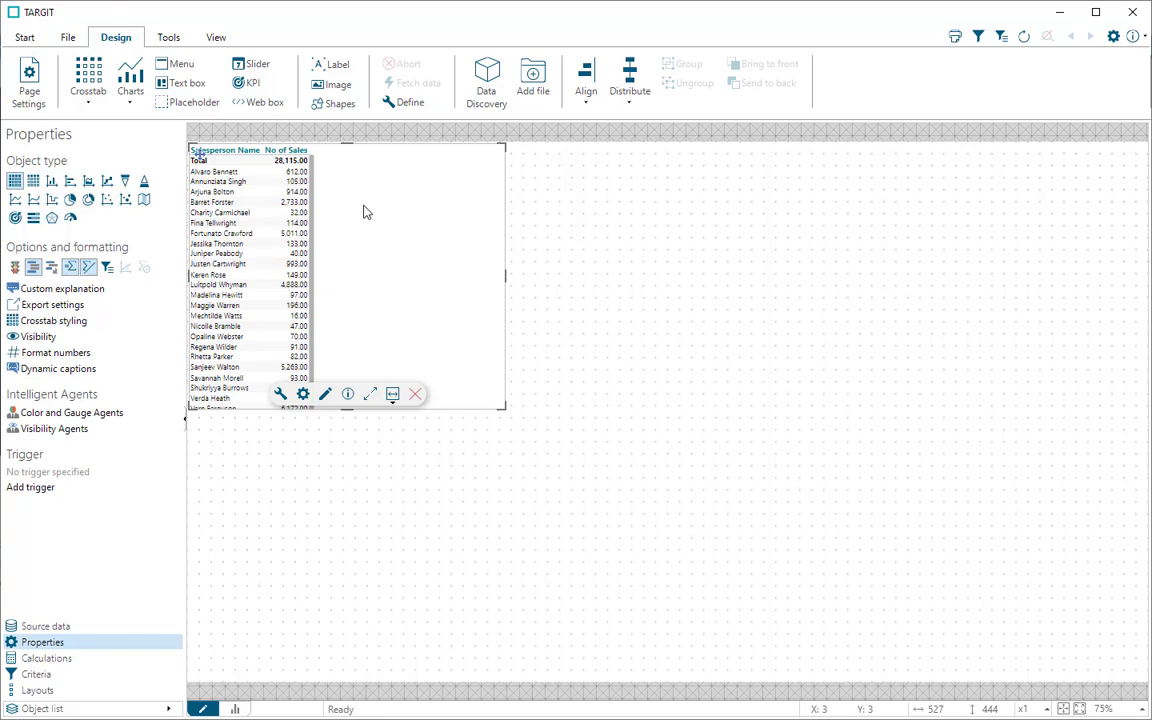
Step: Add a horizontal bar chart showing No of Sales by Customer Country and fetch its data
{"action": "left_click", "coordinate": [137, 89]}
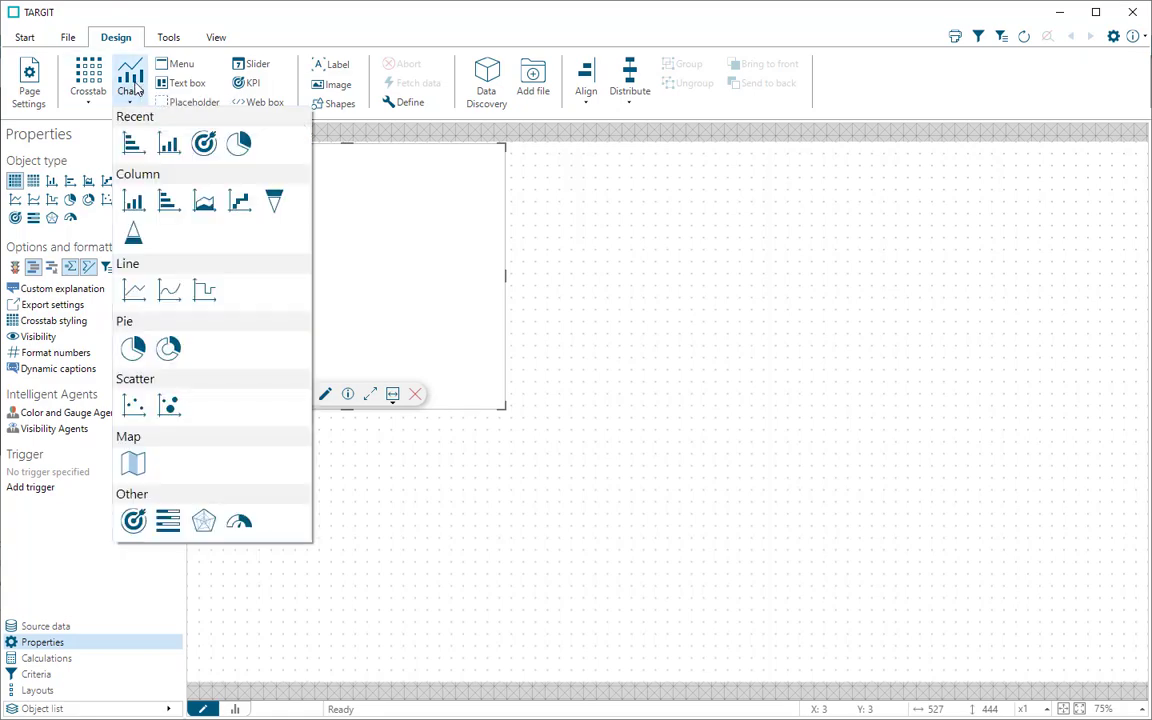
{"action": "left_click", "coordinate": [166, 202]}
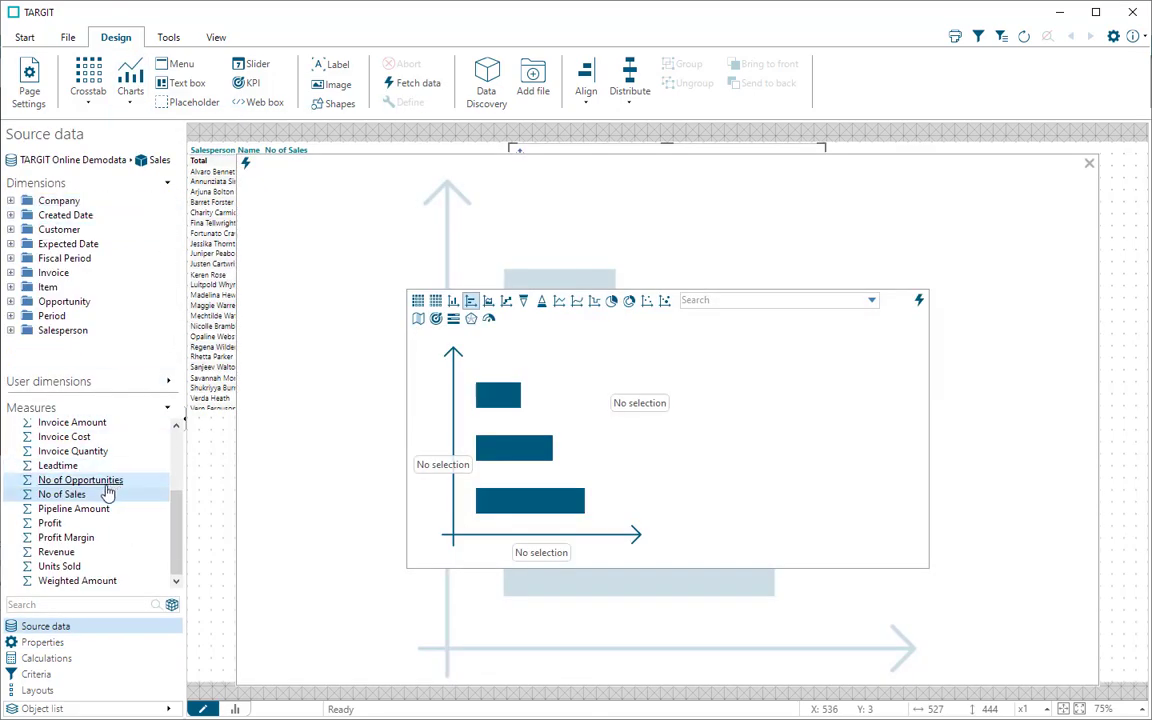
{"action": "left_click", "coordinate": [75, 498]}
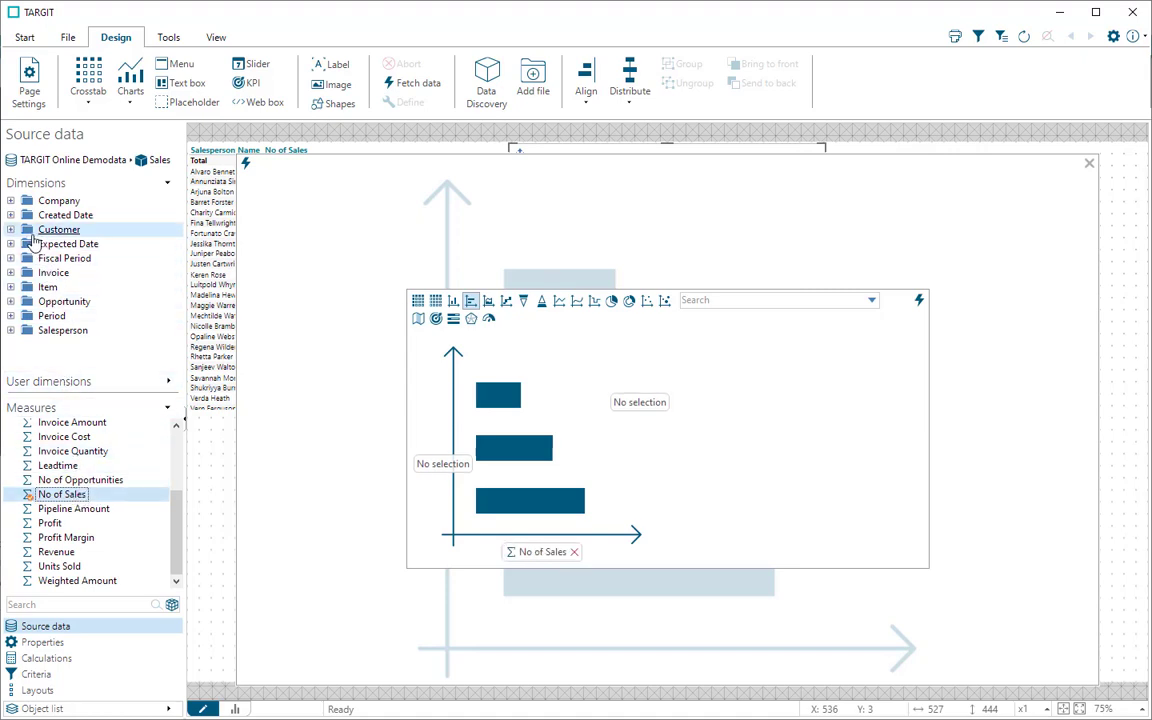
{"action": "left_click", "coordinate": [11, 229]}
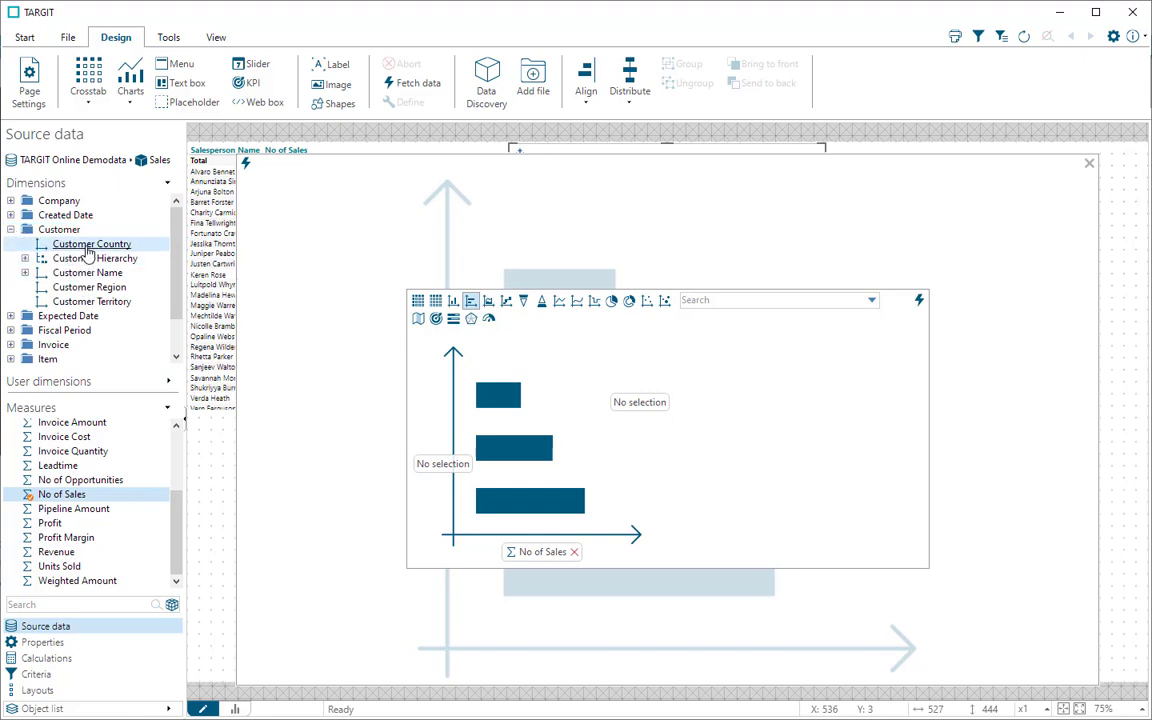
{"action": "left_click_drag", "start_coordinate": [88, 250], "coordinate": [442, 463]}
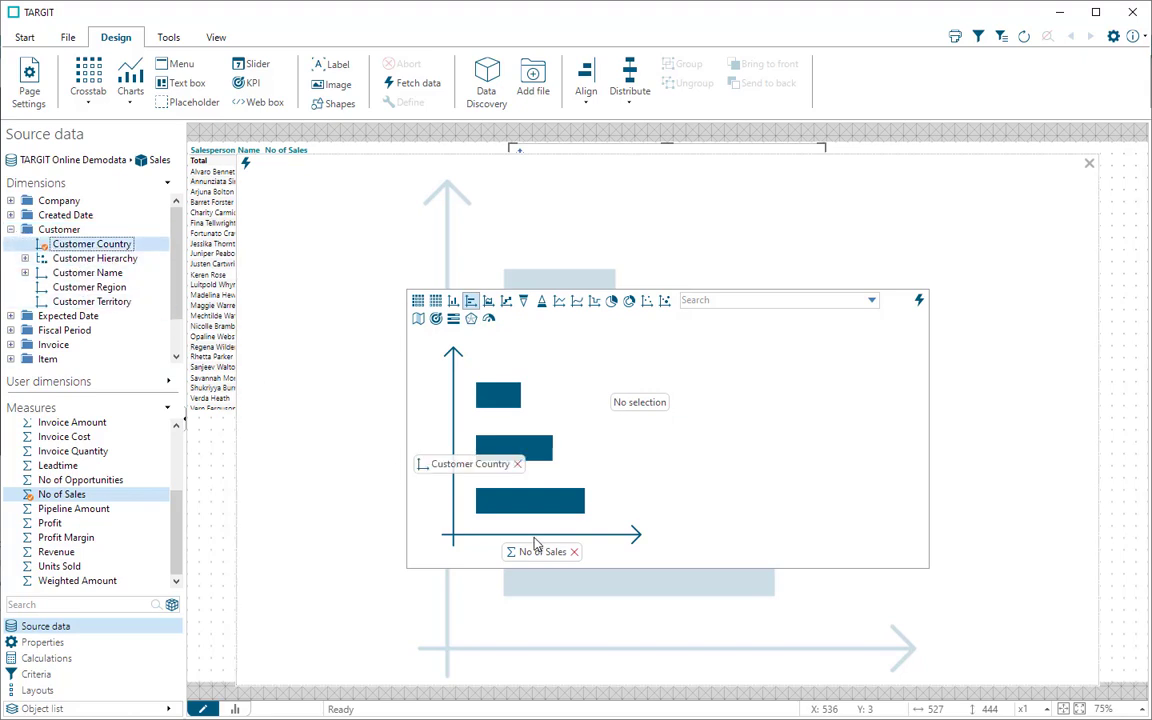
{"action": "left_click", "coordinate": [247, 168]}
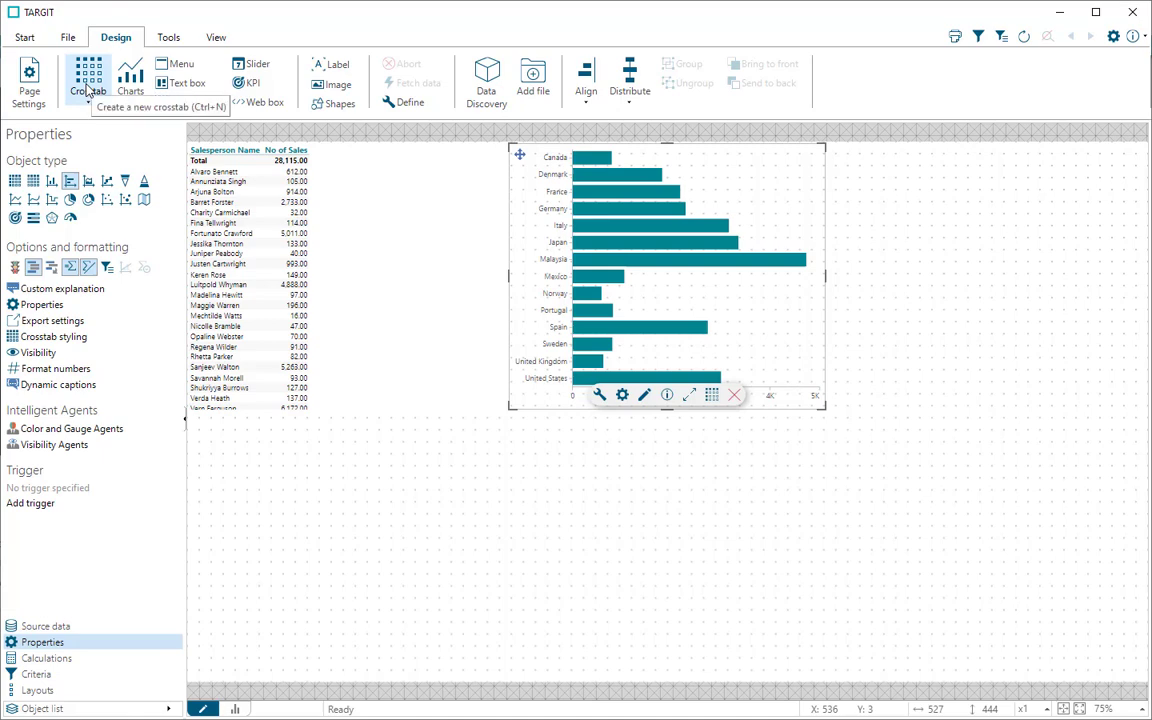
Step: Insert another crosstab with the No of Sales measure and the Item Group level of Item Hierarchy as rows
{"action": "left_click", "coordinate": [88, 90]}
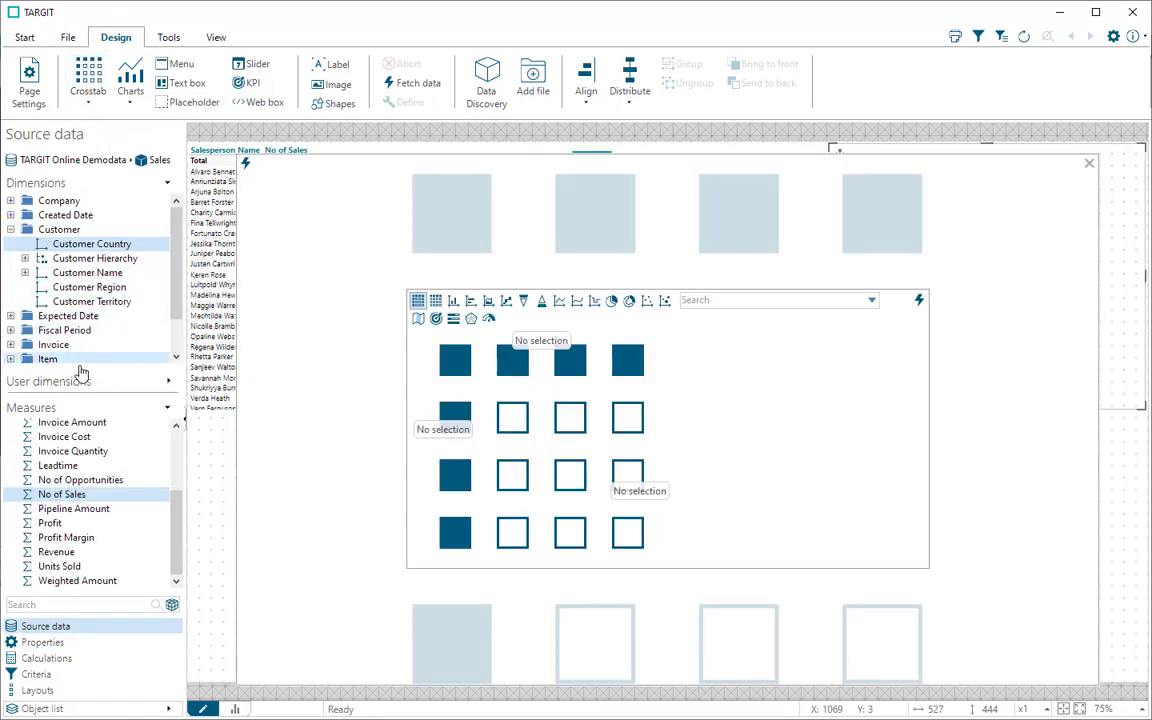
{"action": "left_click", "coordinate": [76, 496]}
{"action": "left_click_drag", "start_coordinate": [76, 496], "coordinate": [634, 490]}
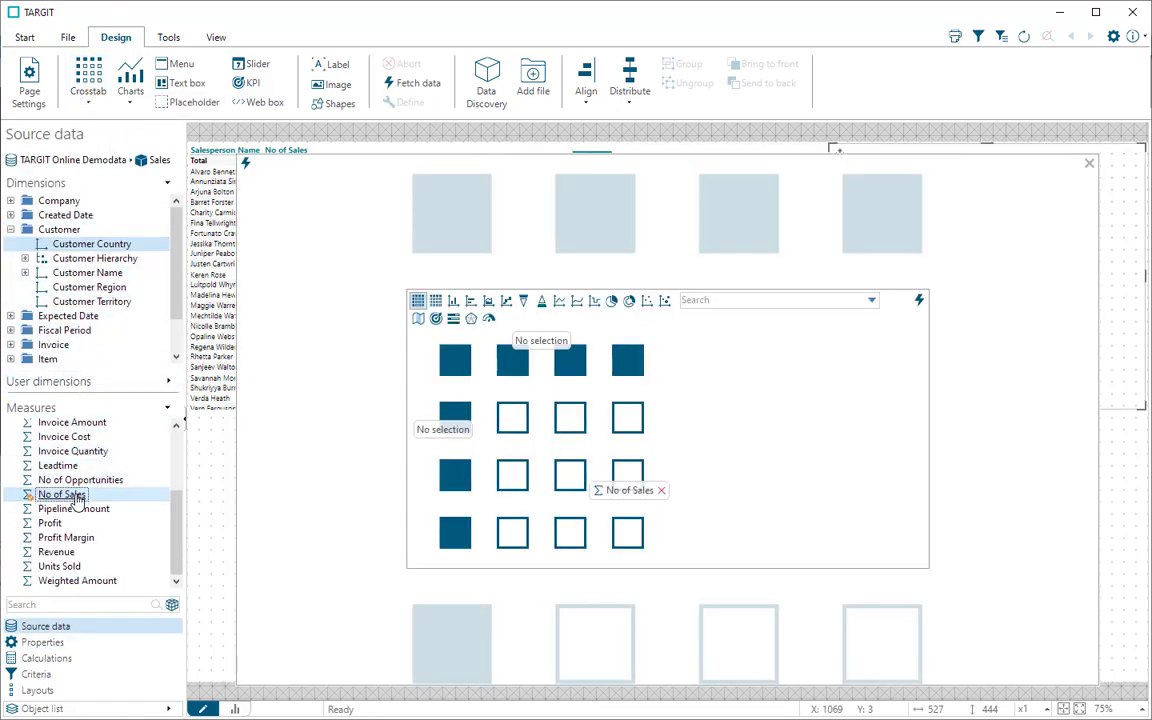
{"action": "left_click", "coordinate": [11, 230]}
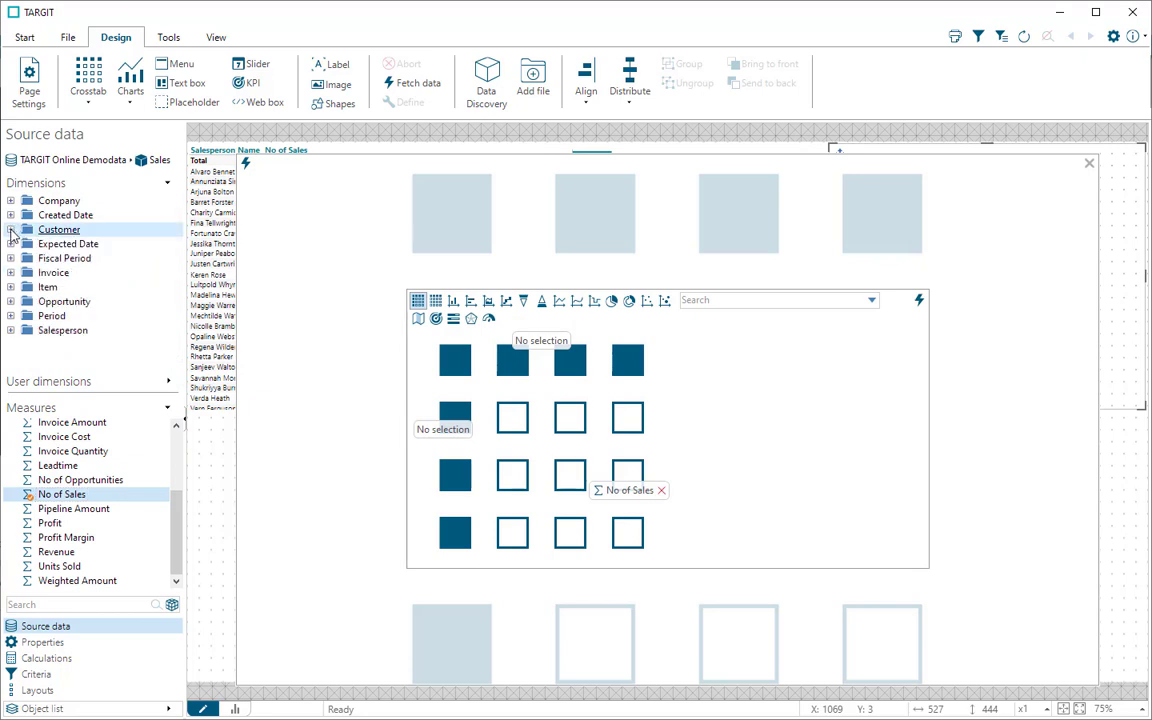
{"action": "left_click", "coordinate": [11, 287]}
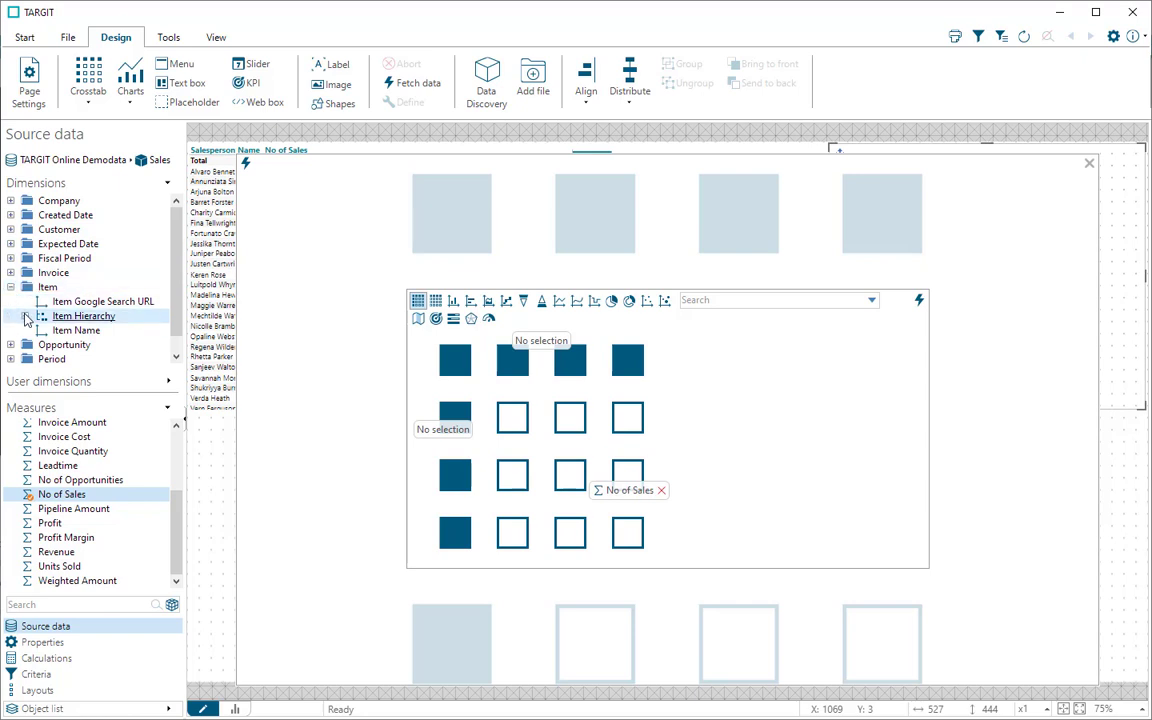
{"action": "left_click", "coordinate": [26, 316]}
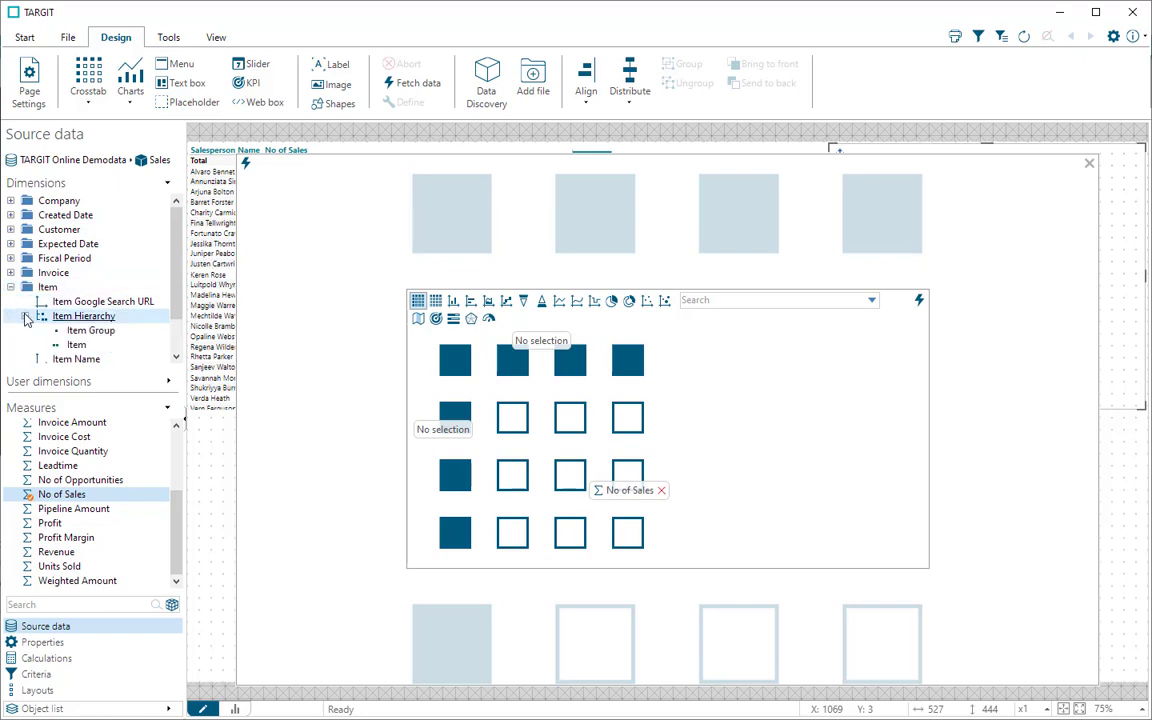
{"action": "double_click", "coordinate": [87, 332]}
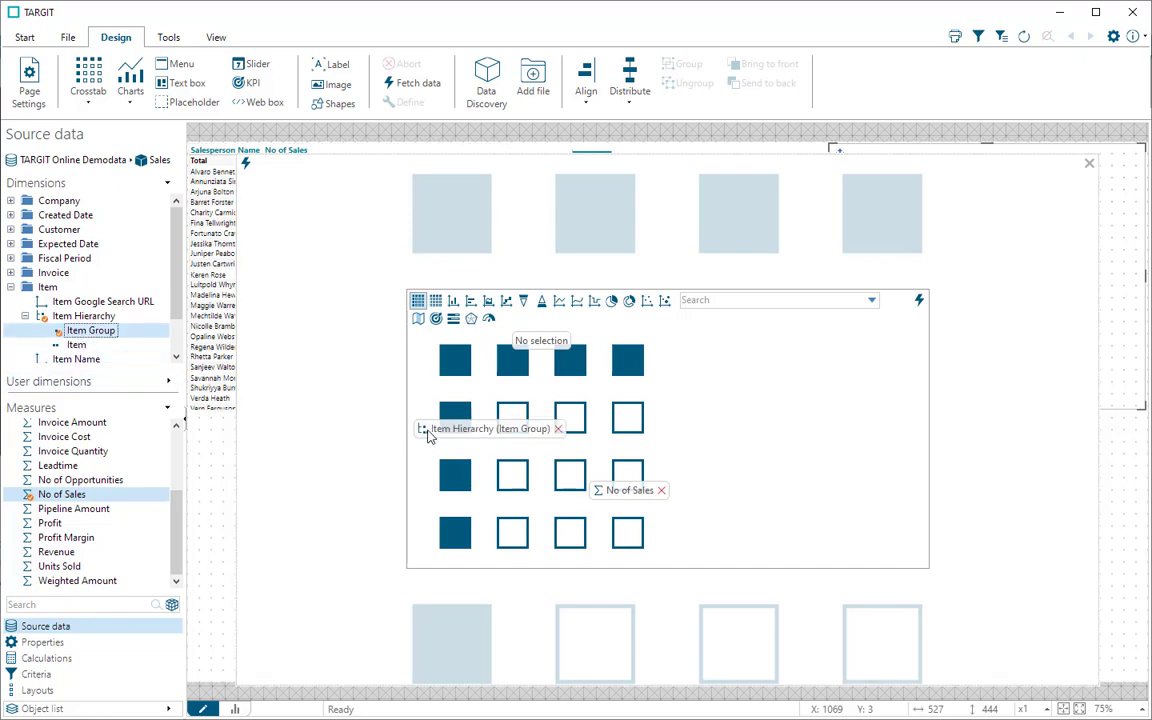
Step: Add Year from the Period dimensions as the crosstab's columns and fetch the data
{"action": "left_click", "coordinate": [11, 287]}
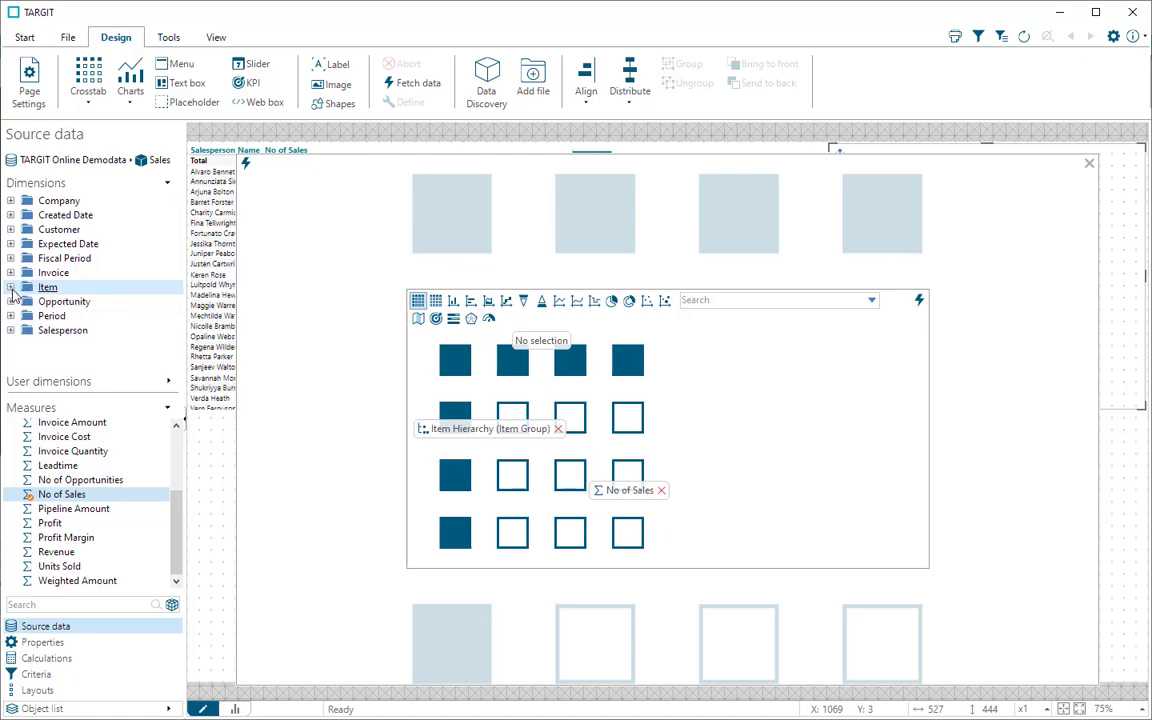
{"action": "left_click", "coordinate": [11, 316]}
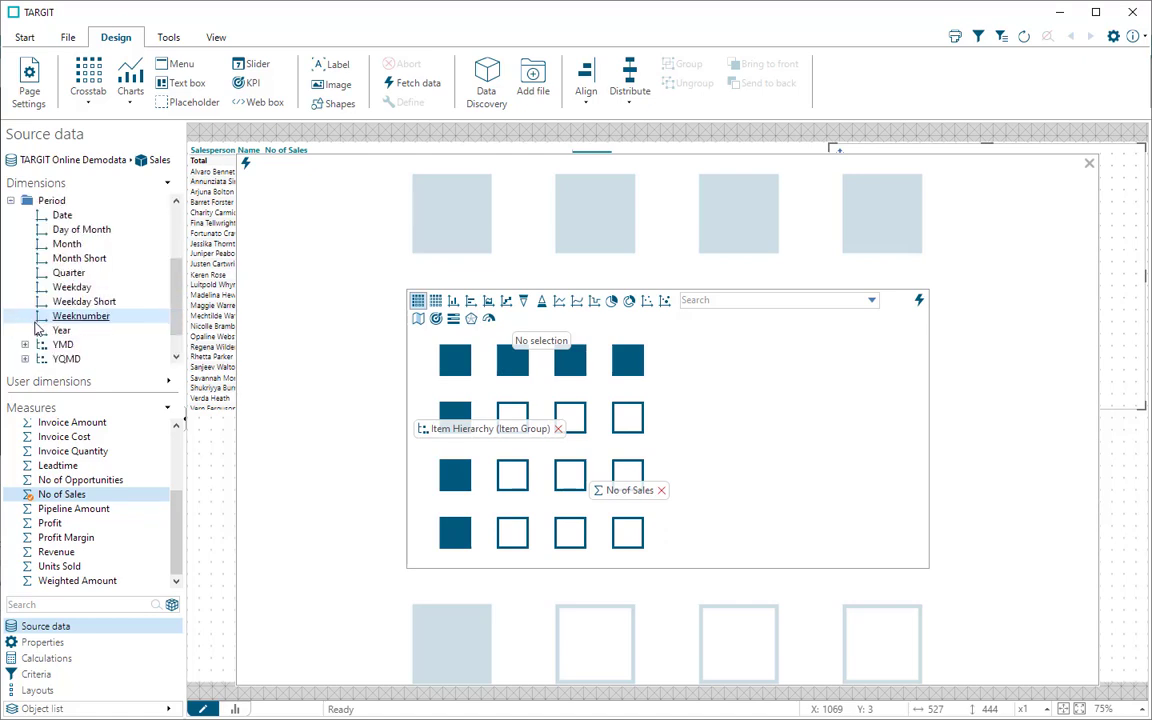
{"action": "double_click", "coordinate": [60, 333]}
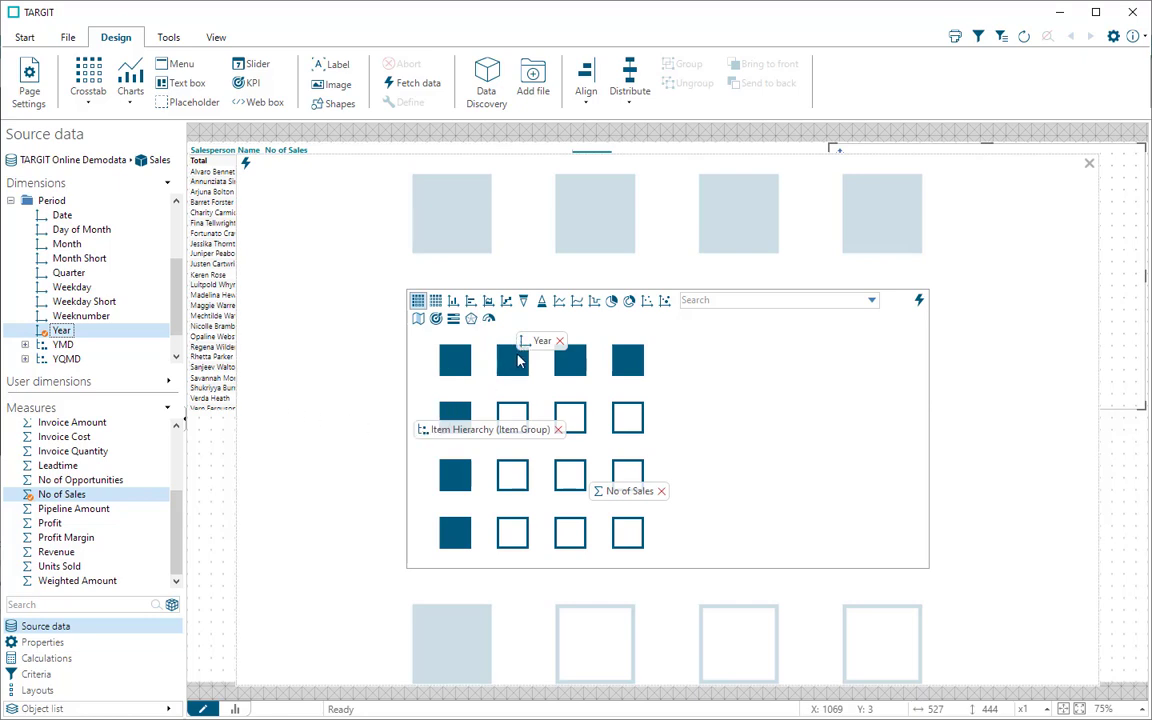
{"action": "left_click", "coordinate": [246, 166]}
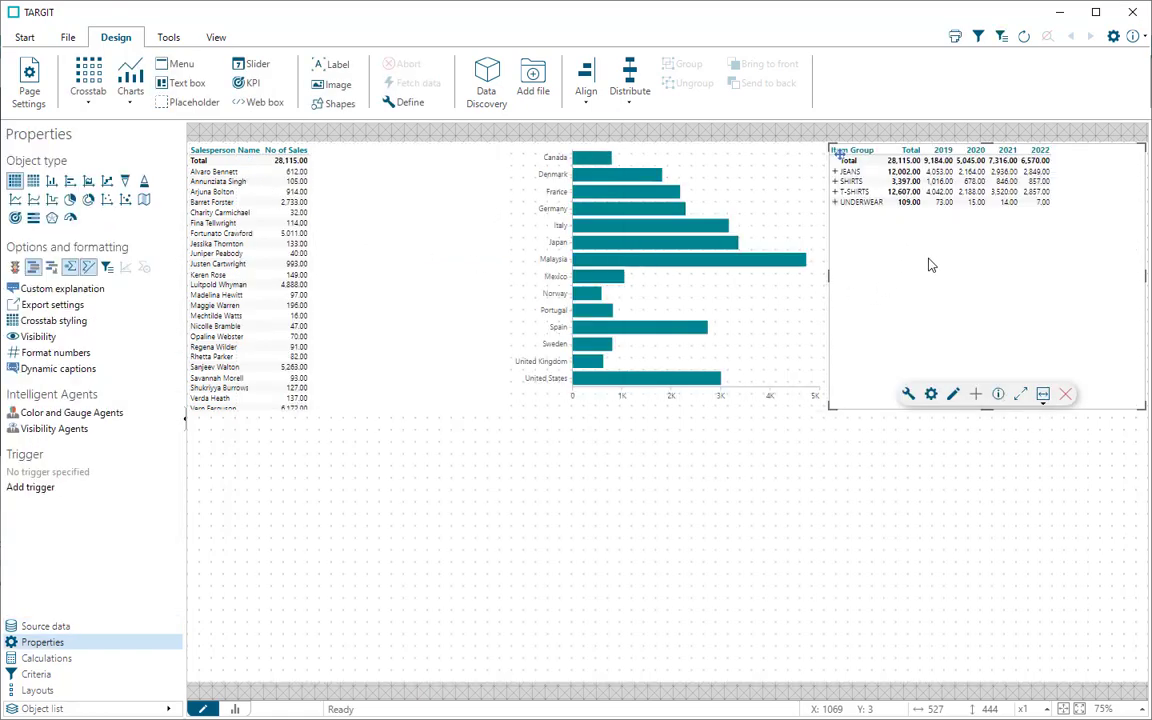
Step: Maximize the Item Group crosstab and swap its dimensions, with Year as rows and Item Group as columns, then fetch the data
{"action": "left_click", "coordinate": [1021, 394]}
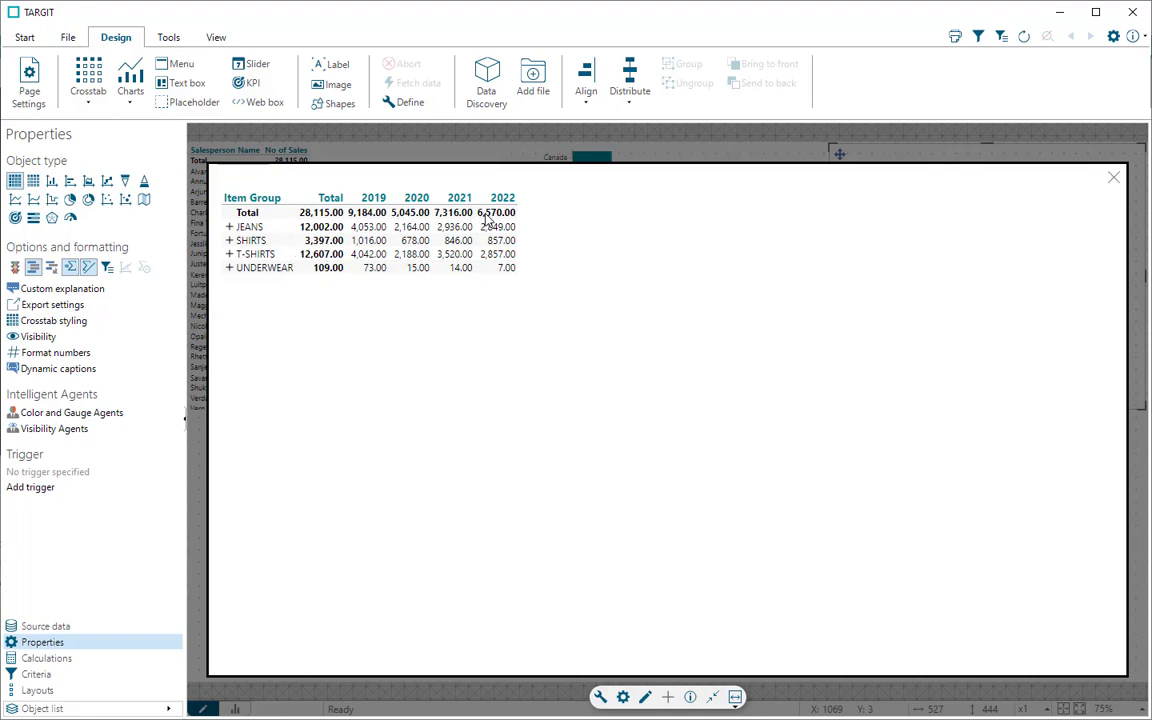
{"action": "left_click", "coordinate": [600, 697]}
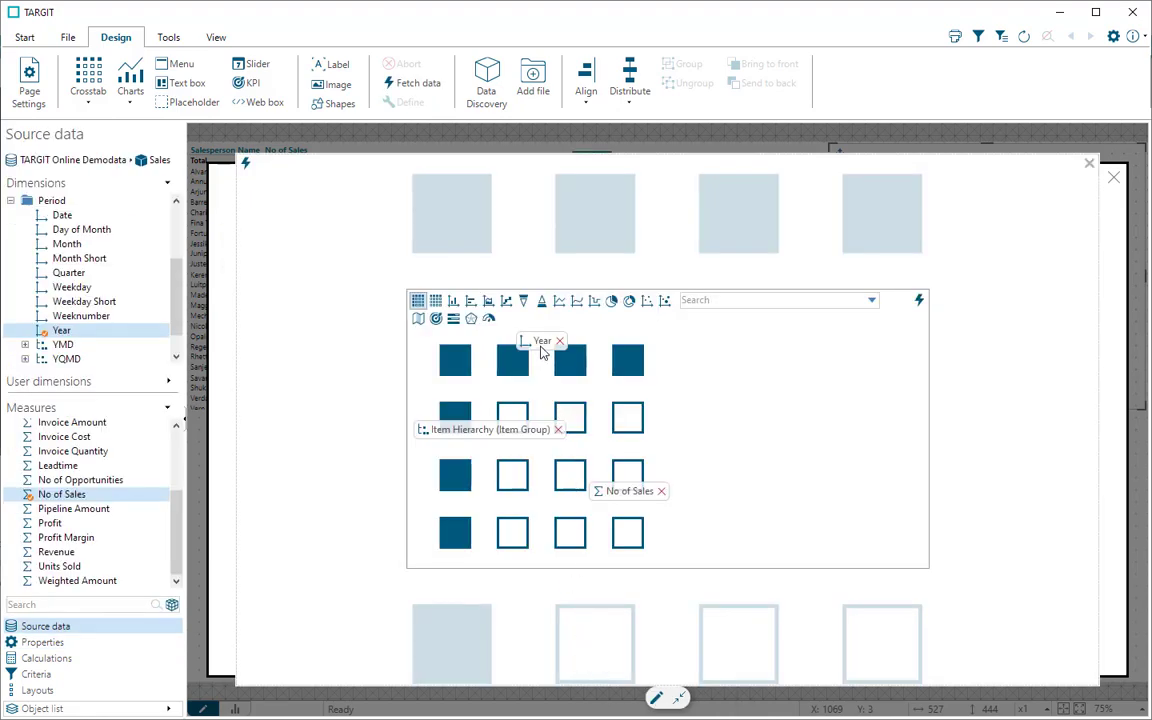
{"action": "left_click_drag", "start_coordinate": [541, 347], "coordinate": [460, 428]}
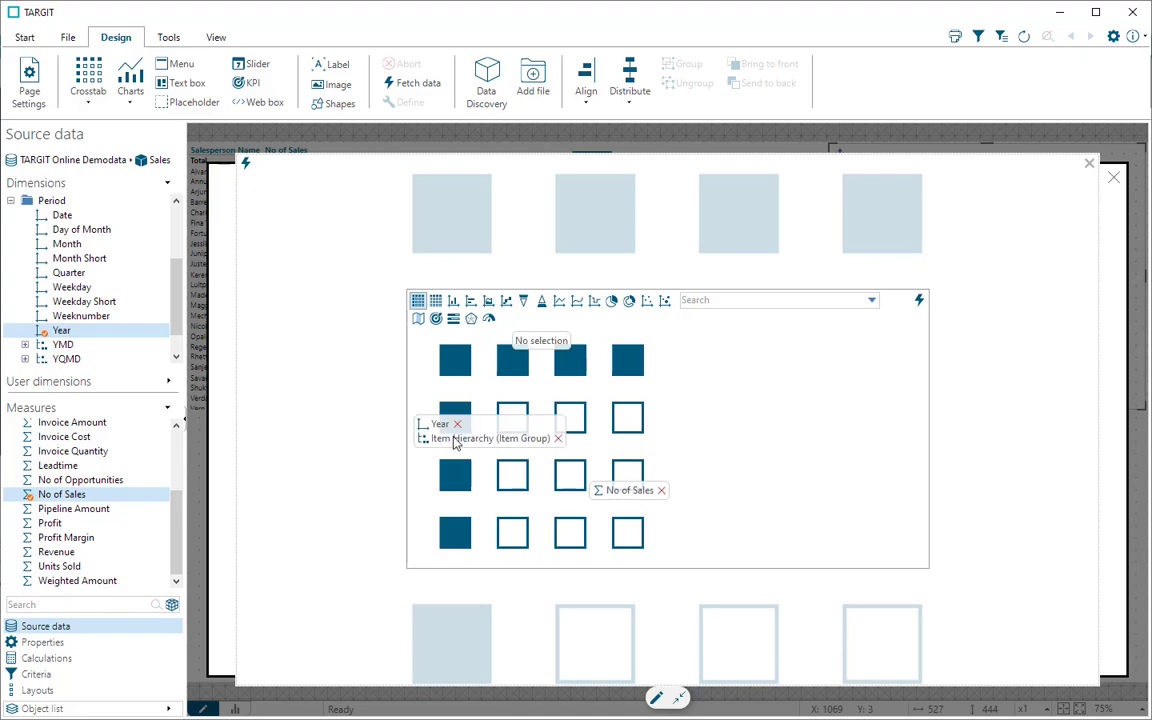
{"action": "left_click_drag", "start_coordinate": [497, 380], "coordinate": [540, 345]}
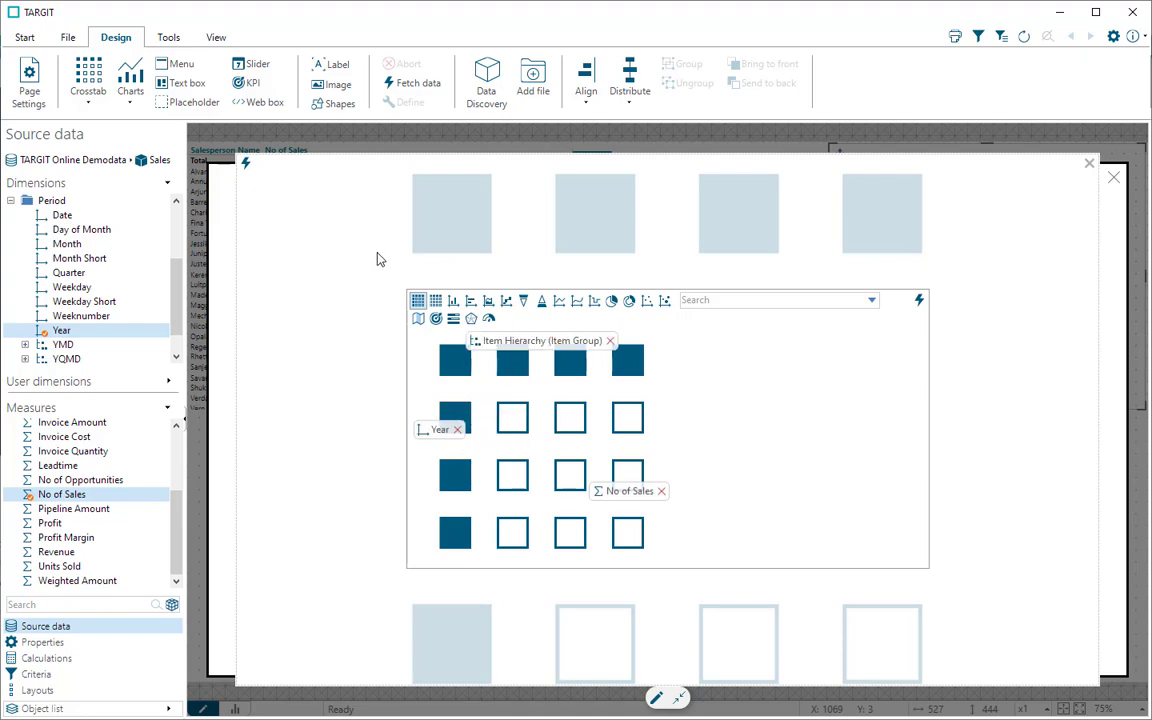
{"action": "left_click", "coordinate": [246, 165]}
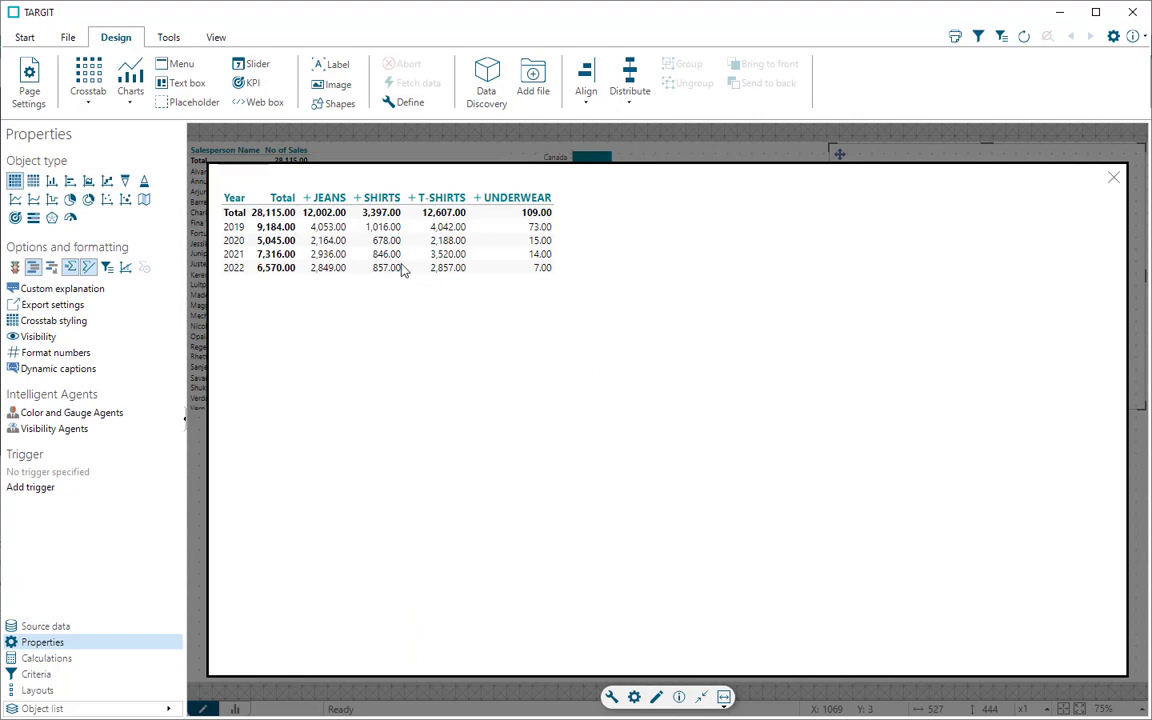
Step: Move Item Group into the rows beneath Year, fetch the data, and restore the crosstab to its normal size
{"action": "left_click", "coordinate": [612, 698]}
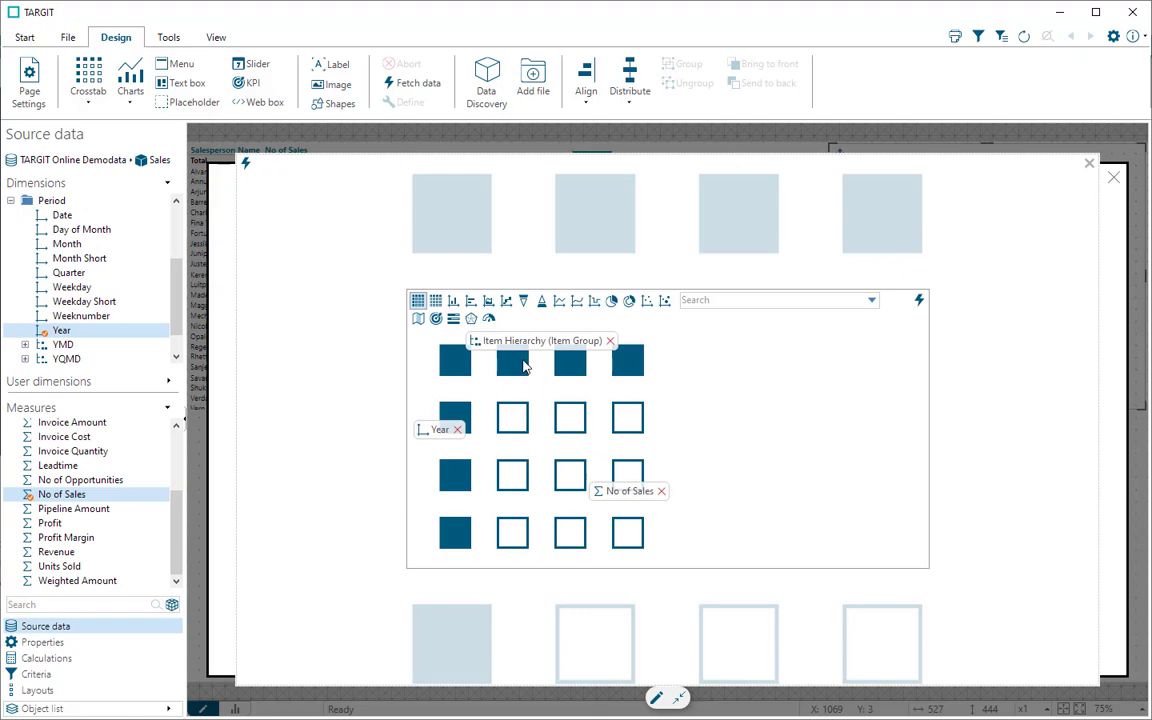
{"action": "left_click_drag", "start_coordinate": [520, 362], "coordinate": [440, 443]}
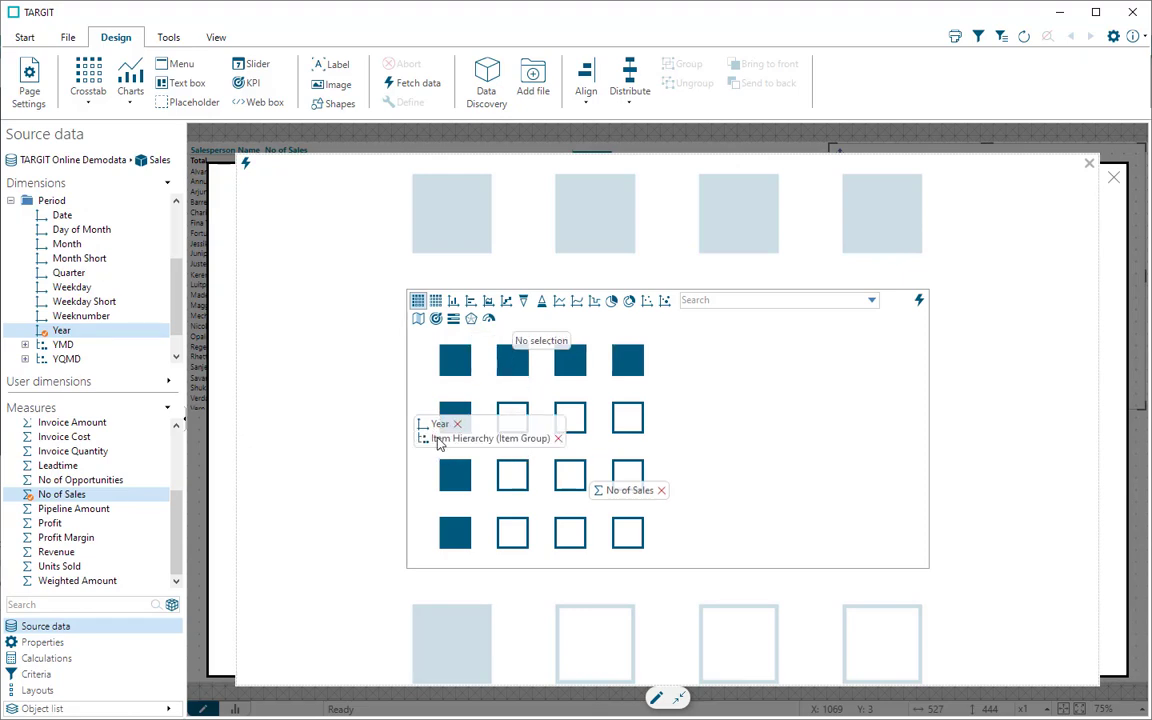
{"action": "left_click", "coordinate": [245, 163]}
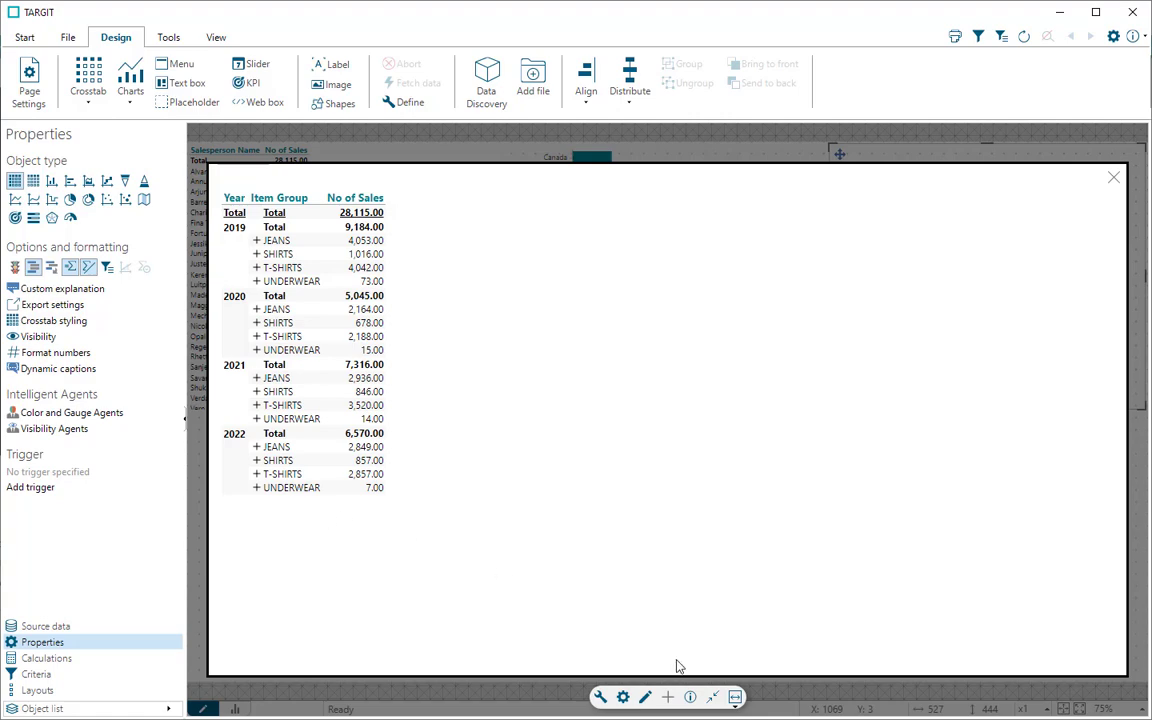
{"action": "left_click", "coordinate": [711, 697]}
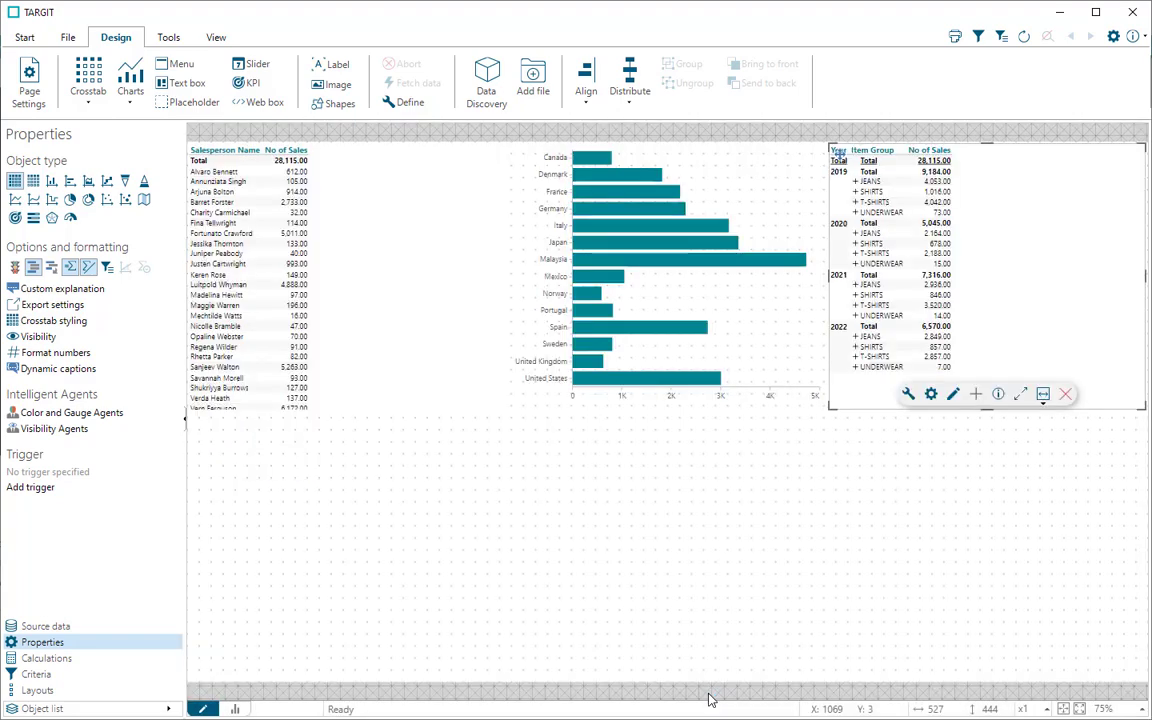